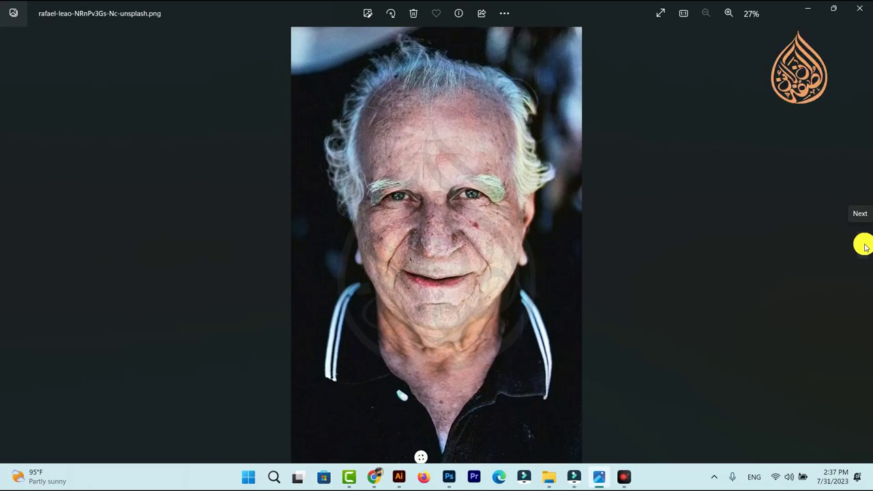
- Compare the black-and-white JPG with the colour PNG portrait of the old man in Photos
click(863, 252)
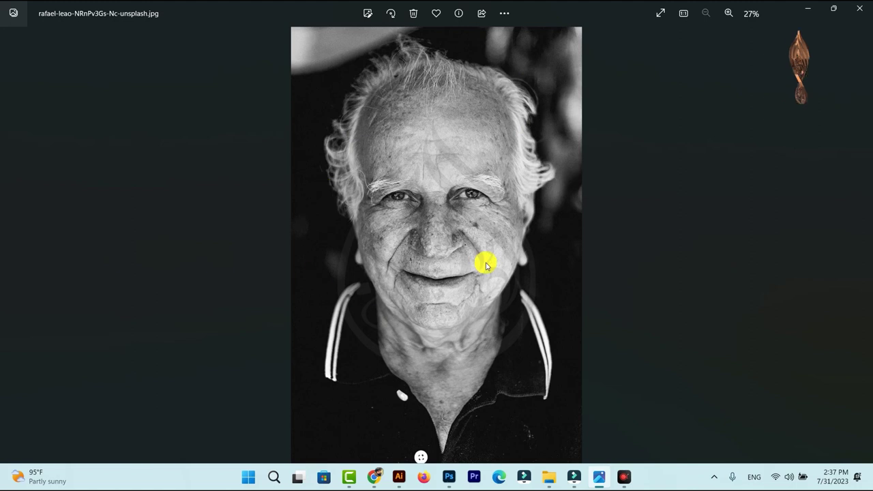
click(6, 235)
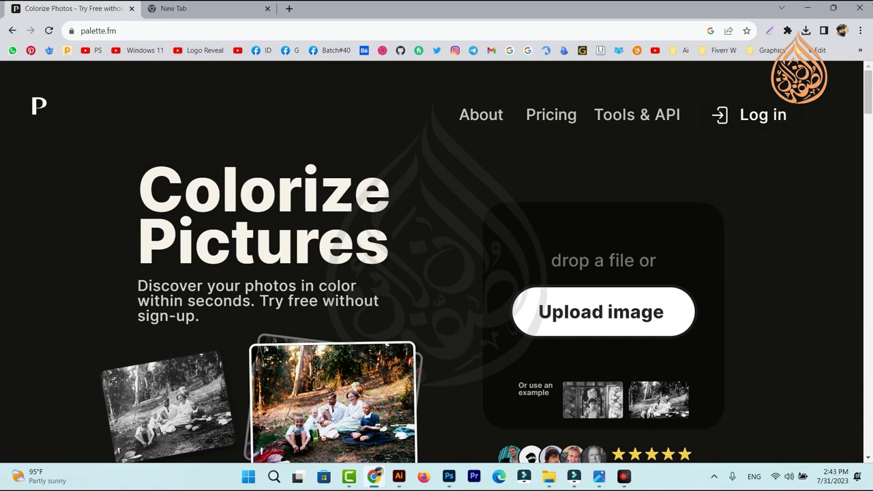
- Upload annie-spratt-Ar9j8V6oMzo-unsplash from Downloads > Recolor to Palette.fm for colorizing
click(576, 321)
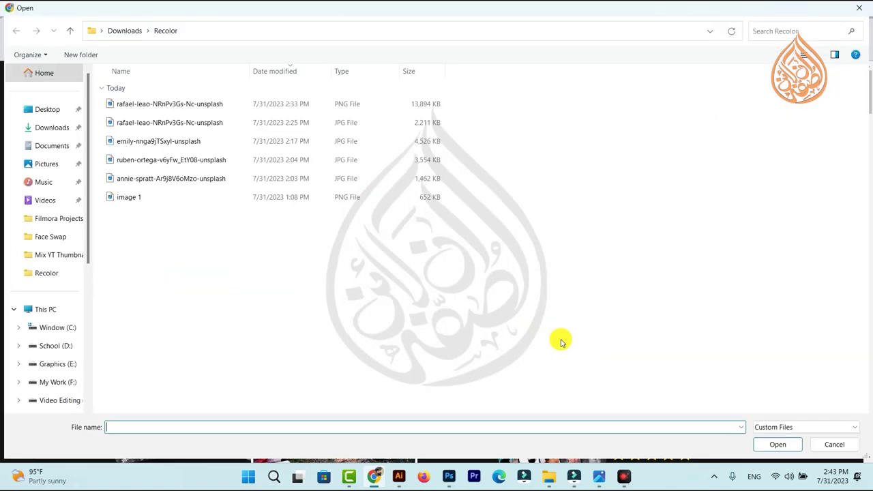
click(159, 180)
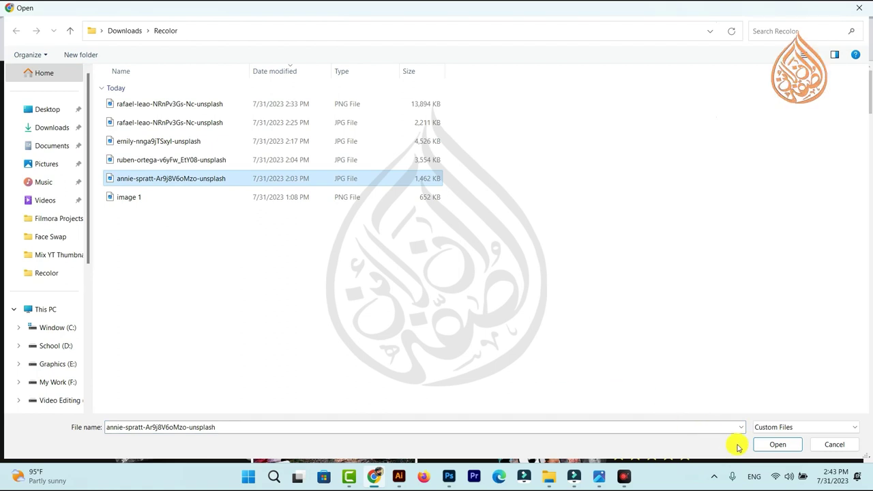
click(774, 444)
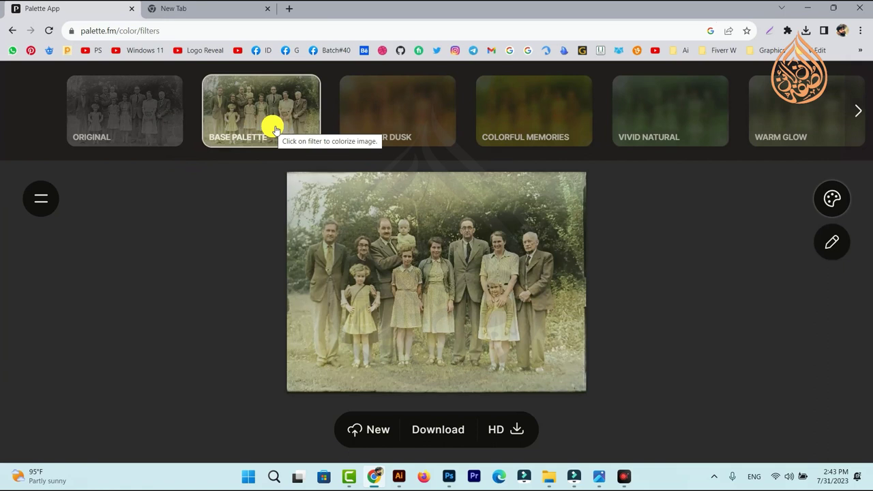
- Preview the Lavender Dusk, Colorful Memories and Vivid Natural filters, settling on Colorful Memories
click(390, 117)
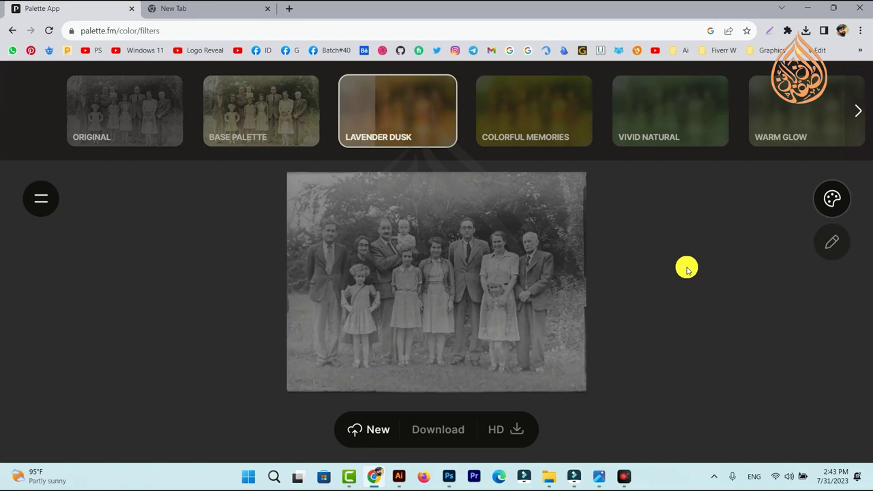
click(550, 123)
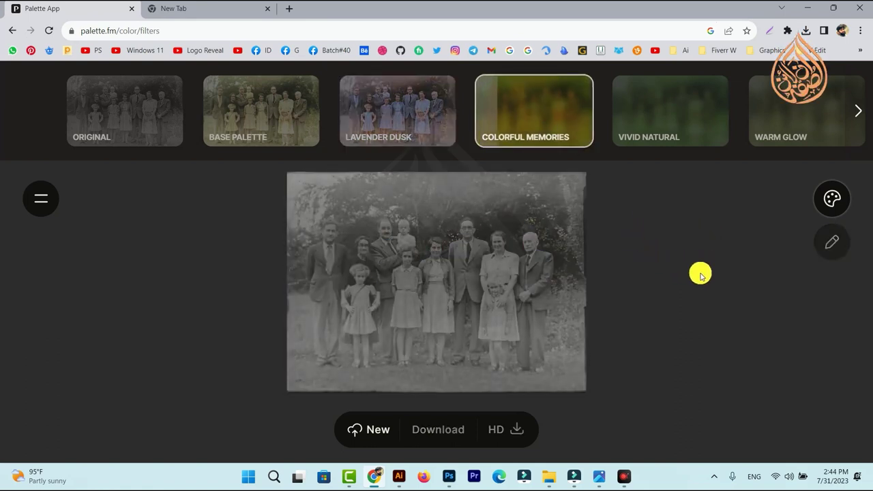
click(649, 113)
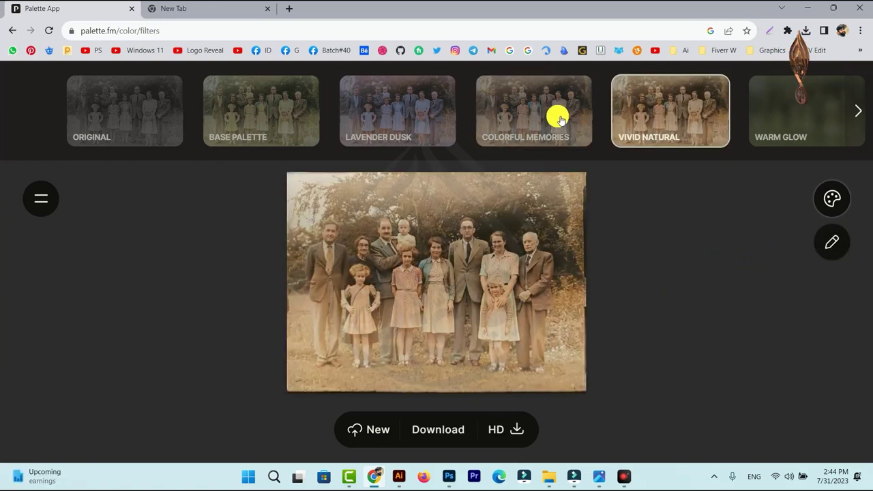
click(558, 119)
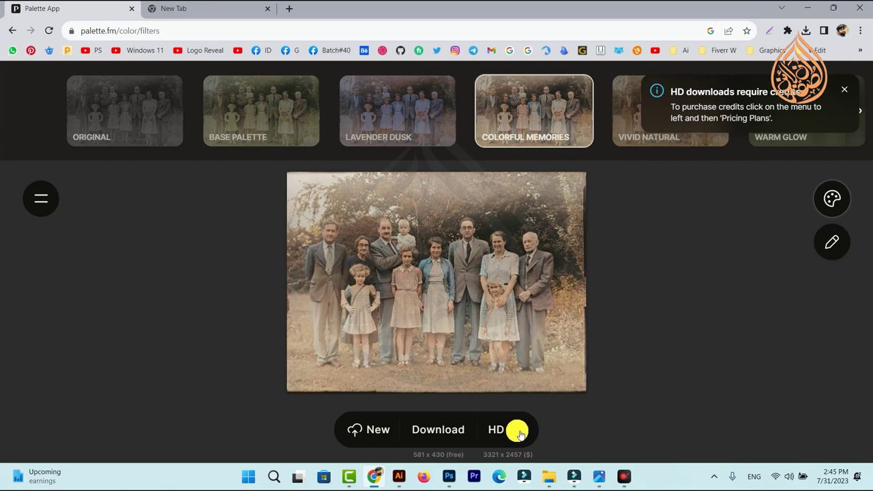
- Request the HD download, then dismiss both 'HD downloads require credits' notices
click(517, 431)
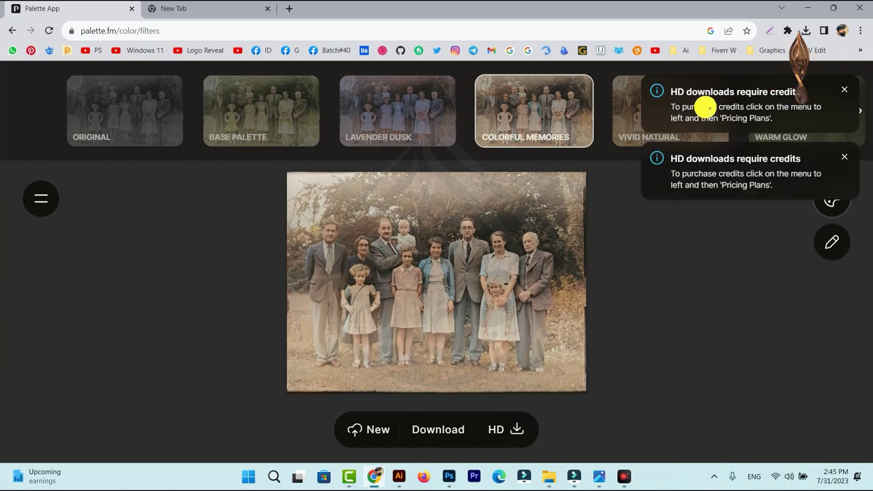
click(846, 92)
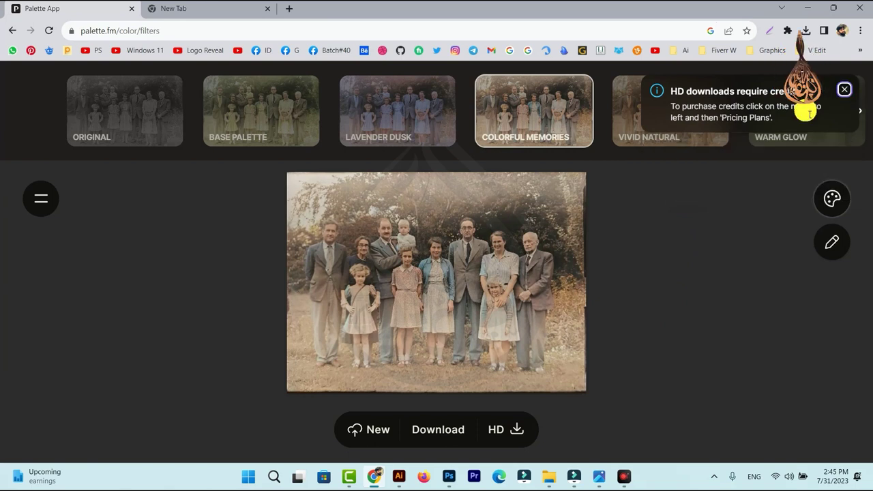
click(842, 89)
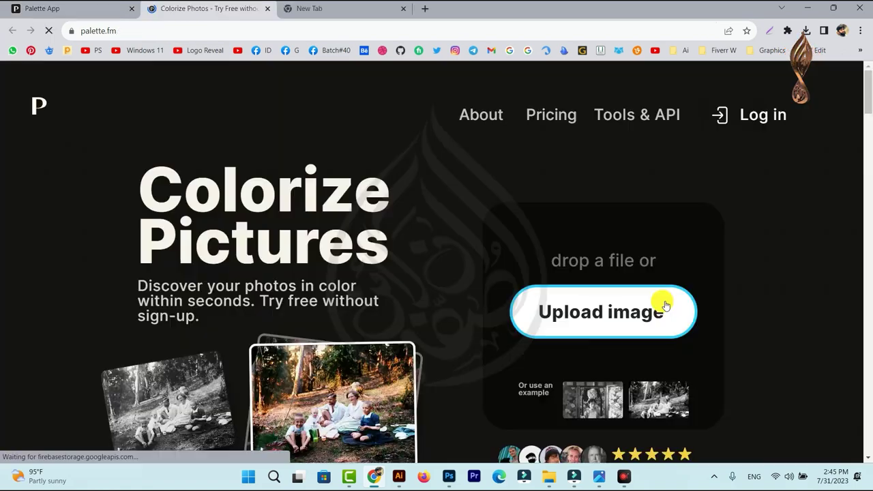
- In a new palette.fm tab, upload ruben-ortega-v6yFw_EtY08-unsplash from the Recolor folder
click(40, 198)
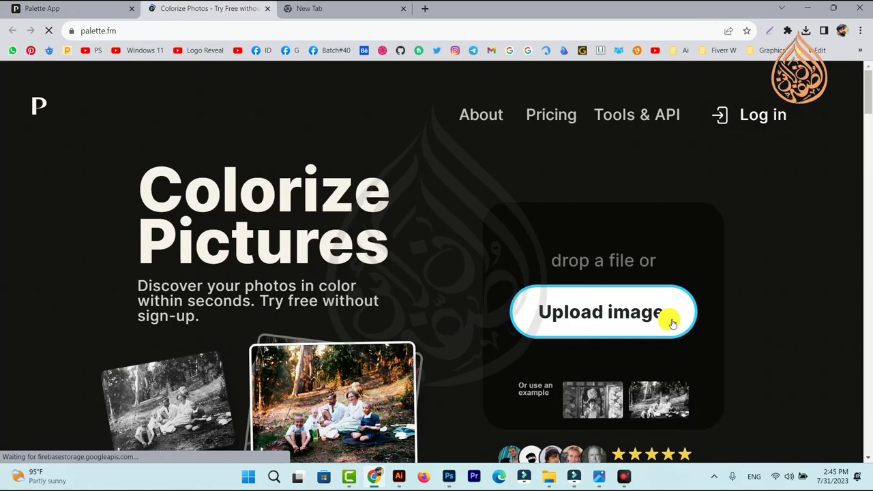
click(580, 317)
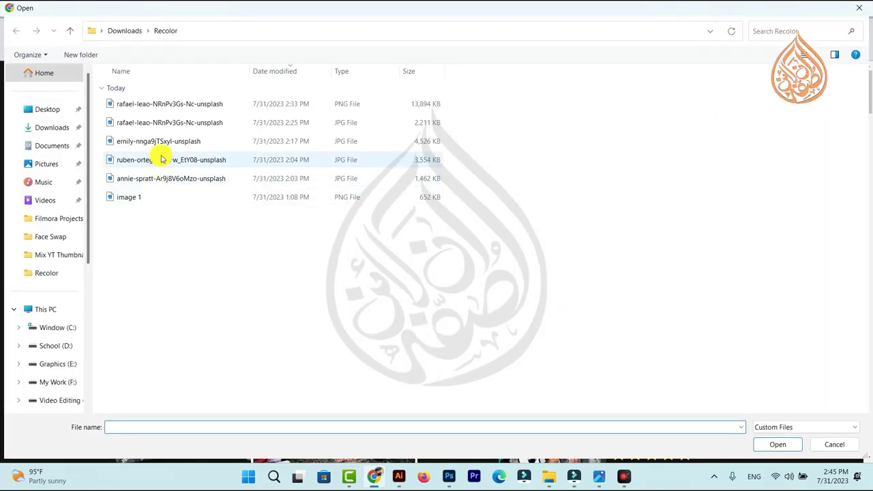
click(164, 142)
key(Down)
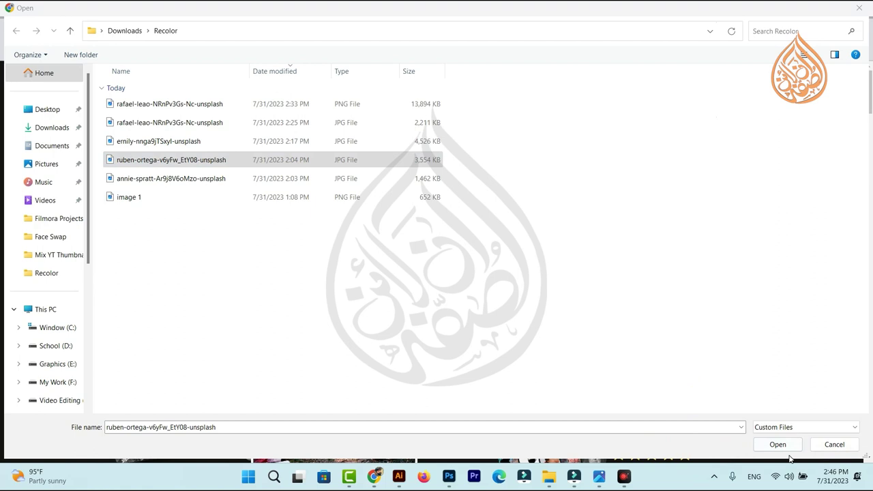
click(785, 448)
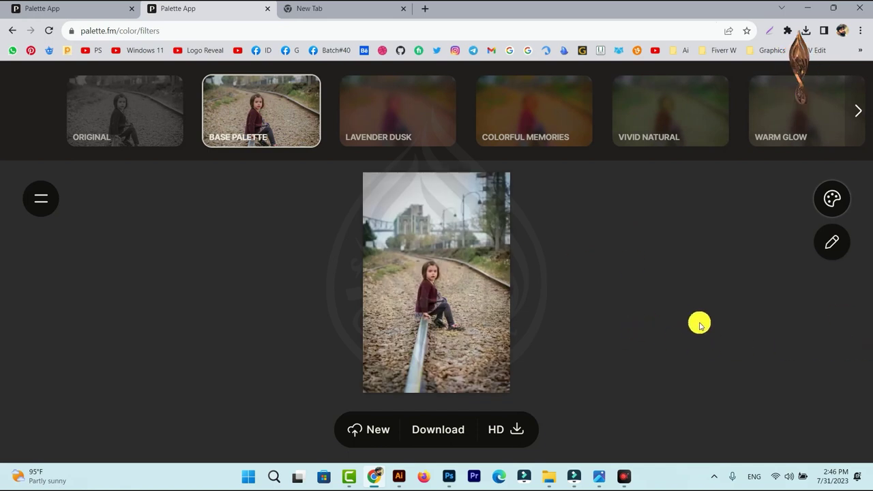
- Compare Lavender Dusk, Colorful Memories and Vivid Natural on the girl photo, returning to Base Palette
click(416, 126)
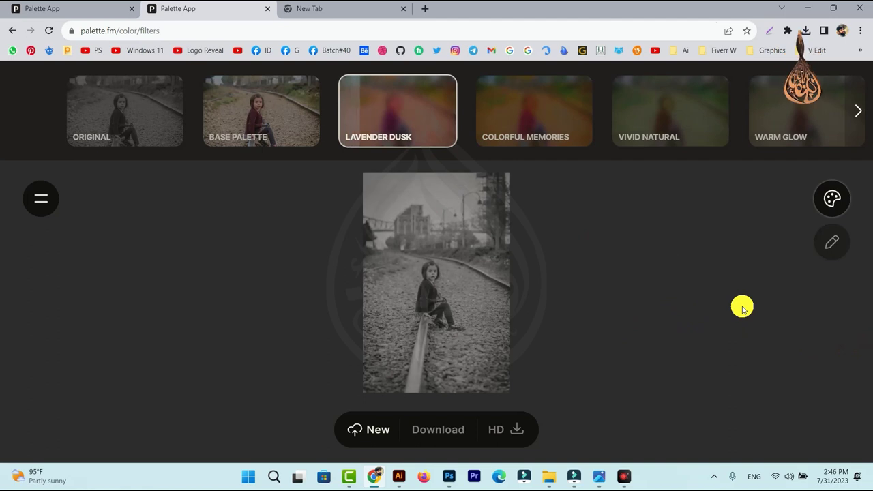
click(539, 129)
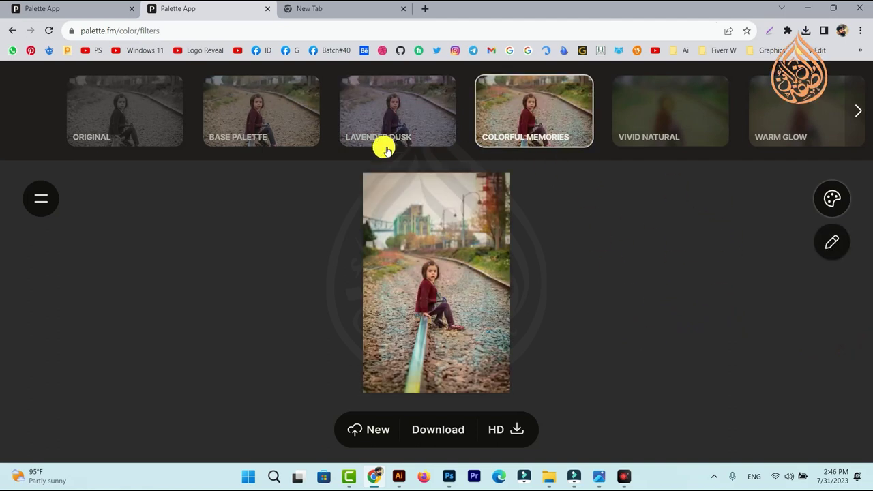
click(647, 134)
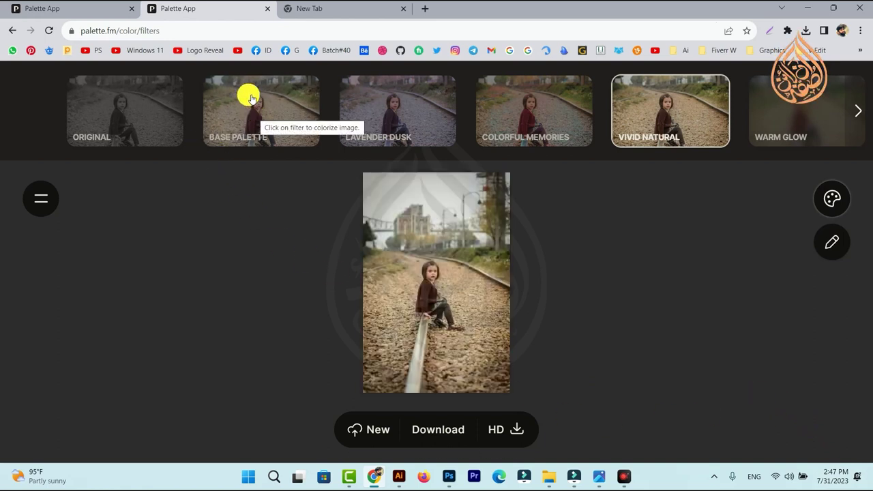
click(250, 99)
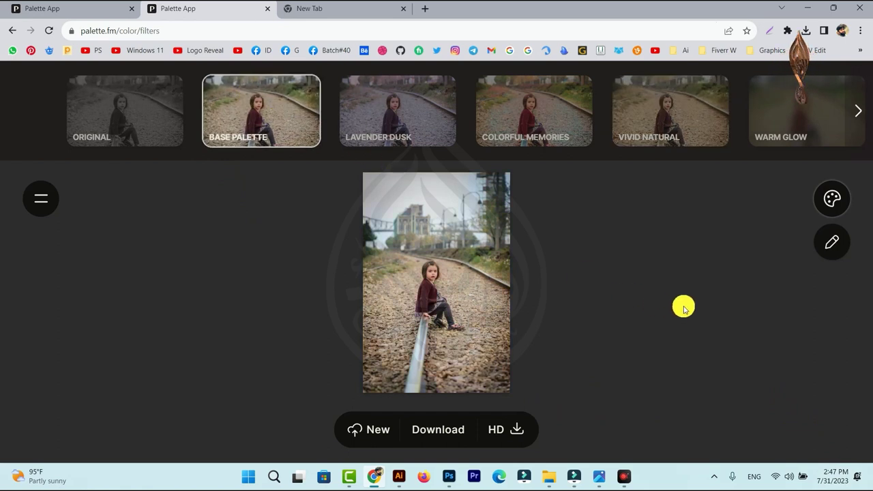
click(684, 109)
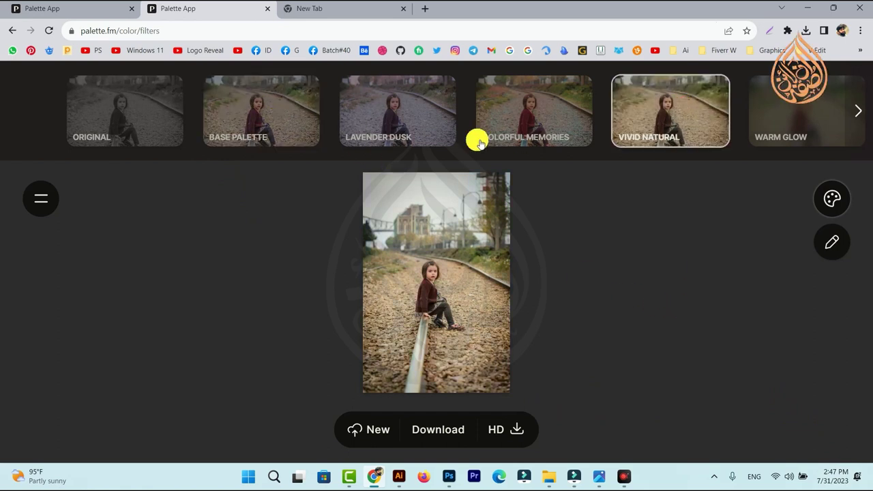
click(287, 140)
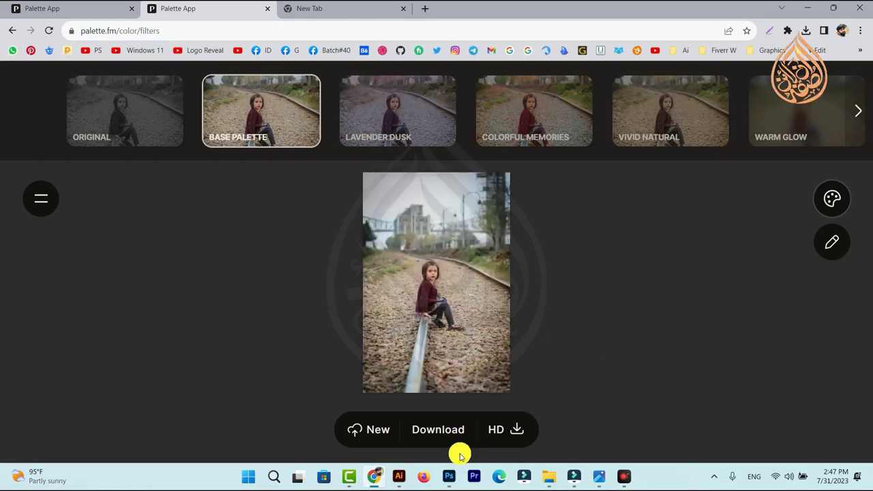
- Download the Base Palette colorized photo as a 408 x 612 JPG and view it in Photoshop
click(448, 429)
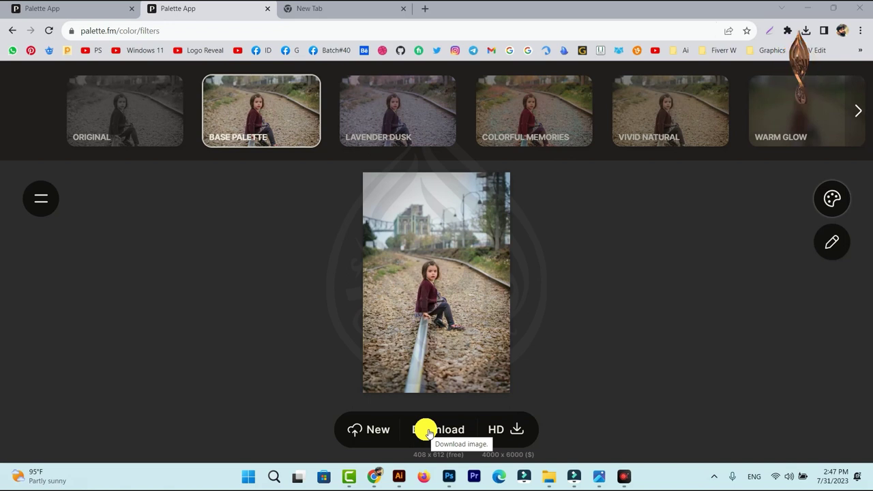
click(429, 431)
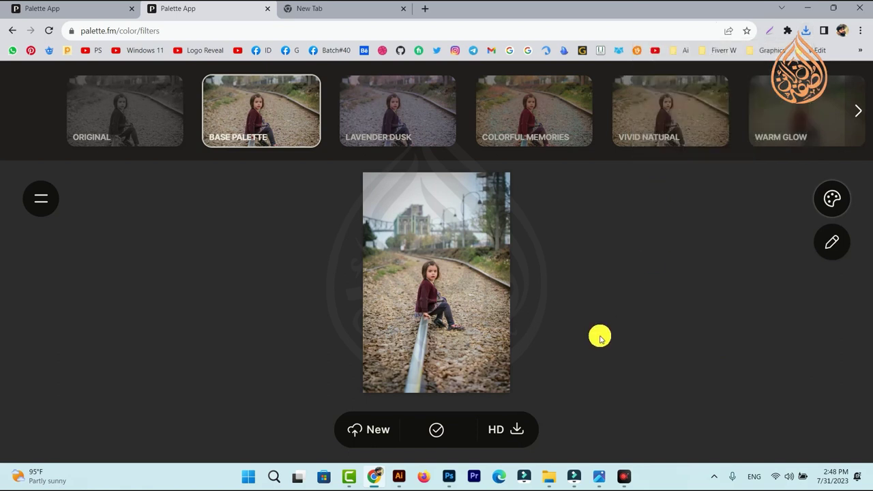
click(449, 476)
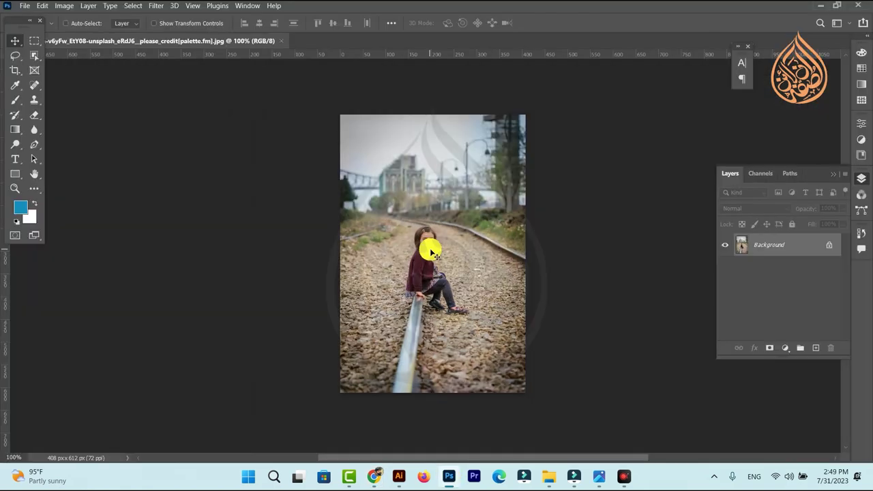
- Zoom in on the girl's face to inspect the colours, then return to File Explorer
click(433, 249)
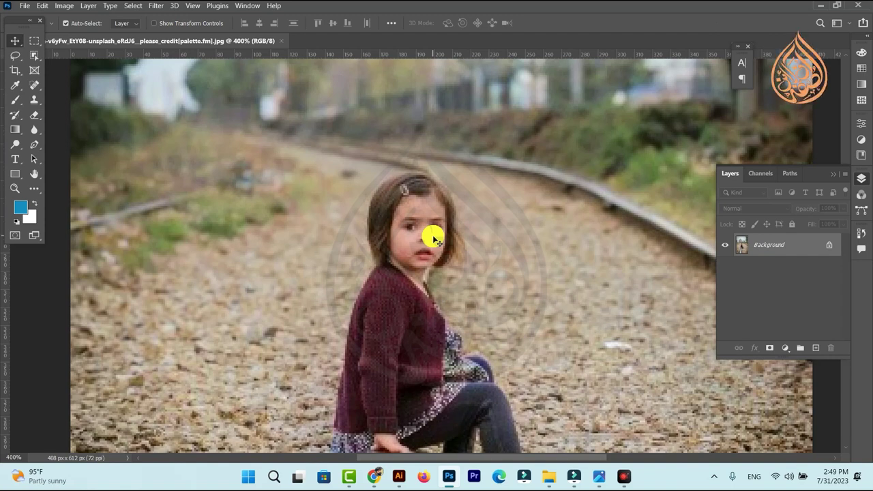
key(alt+Tab)
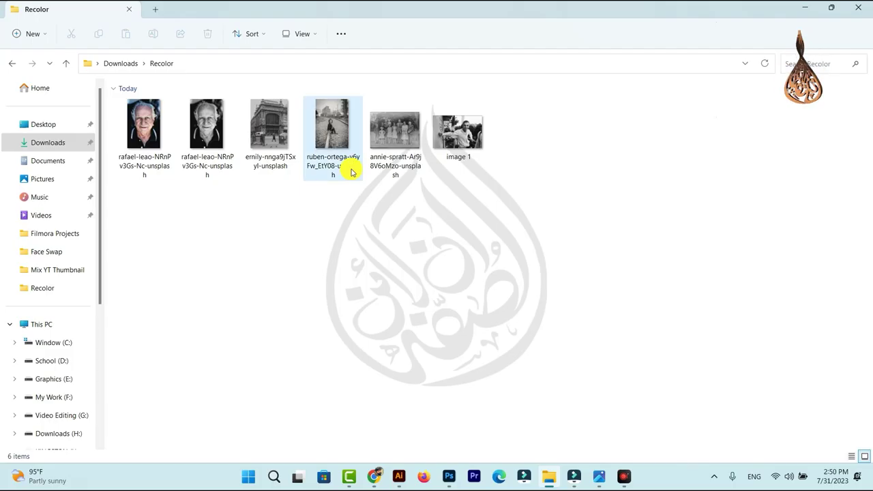
- Open the original rail-track JPG in Photoshop and place the colorized download over it as a layer
drag(345, 135, 456, 486)
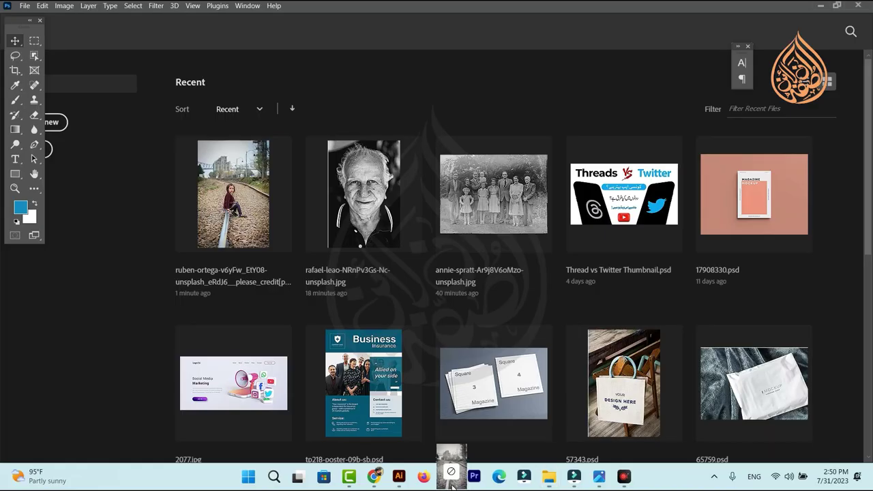
drag(455, 486, 385, 237)
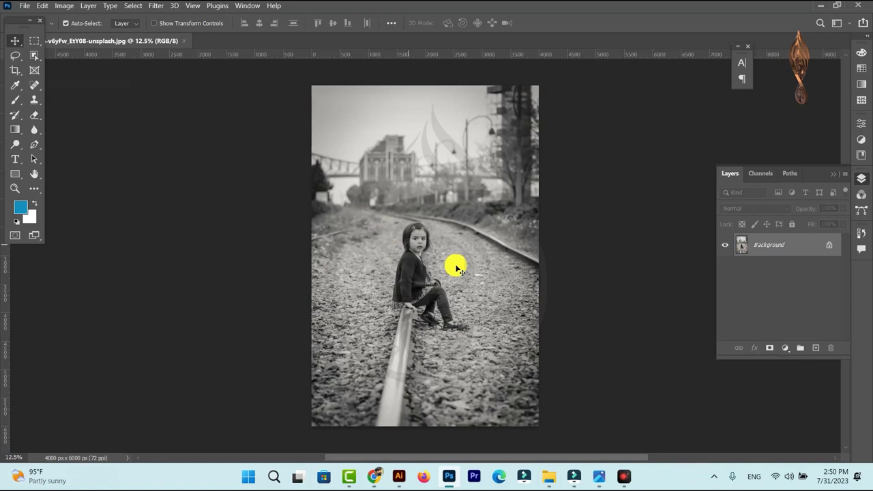
click(550, 477)
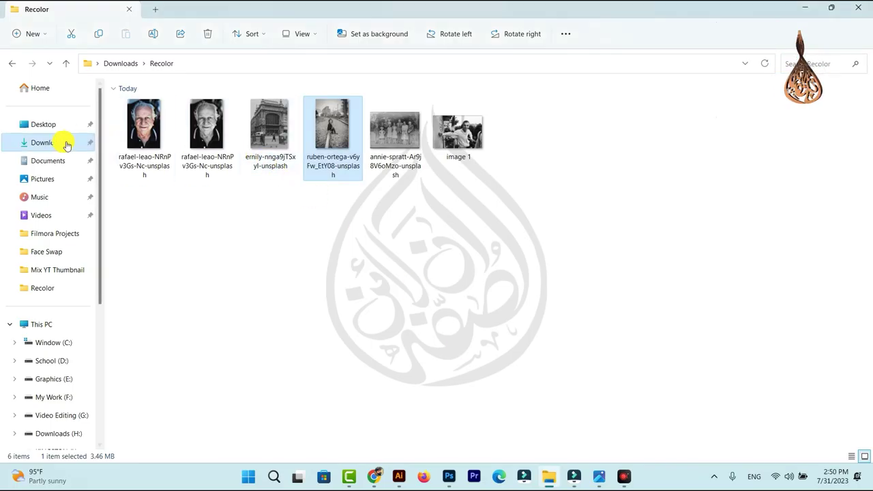
click(65, 143)
drag(152, 134, 440, 466)
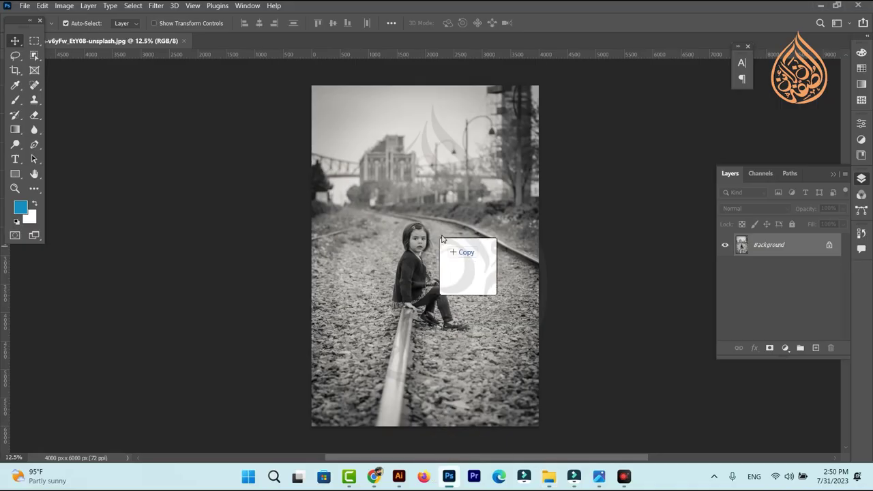
drag(440, 466, 450, 266)
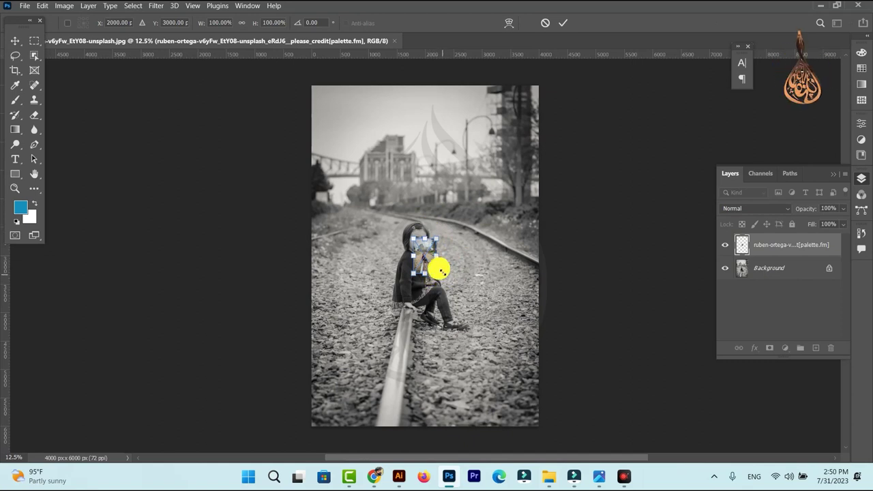
- Scale the colorized layer to fill the canvas and set its blend mode to Color
drag(437, 276, 551, 419)
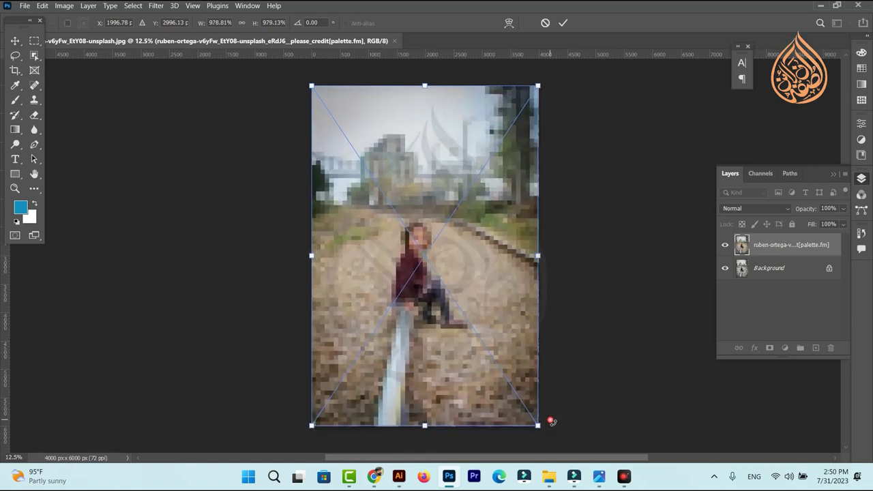
key(Return)
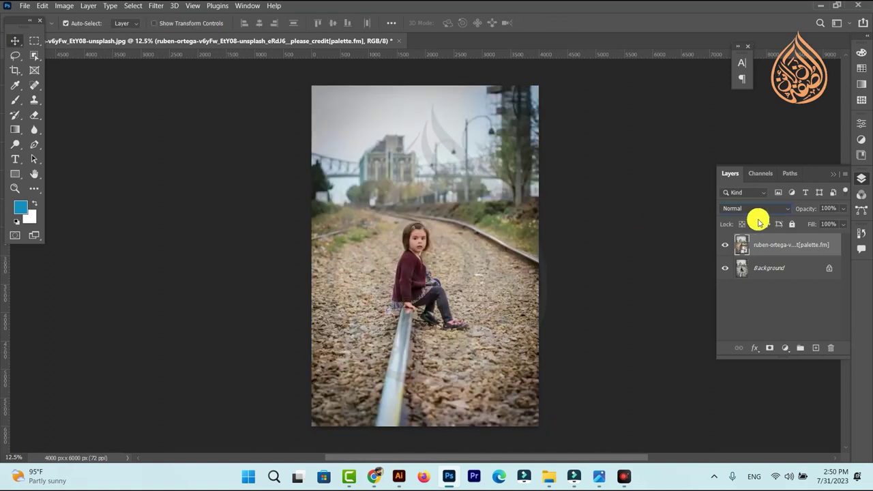
click(782, 212)
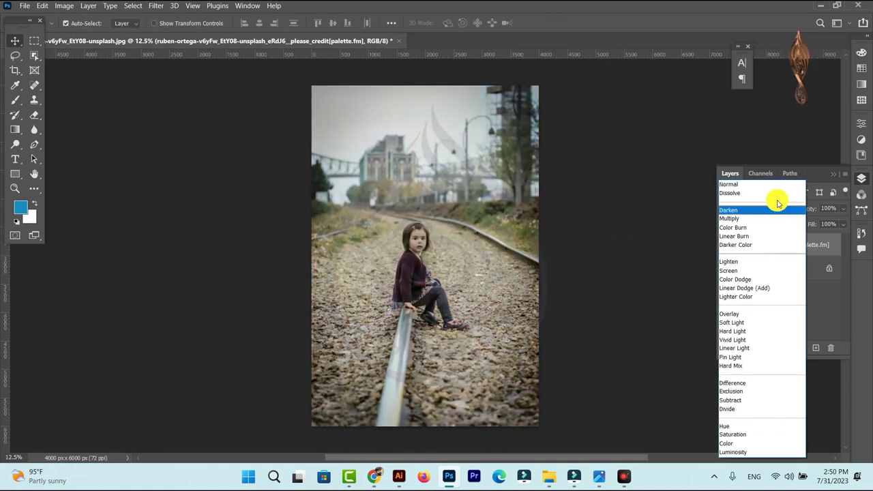
click(727, 444)
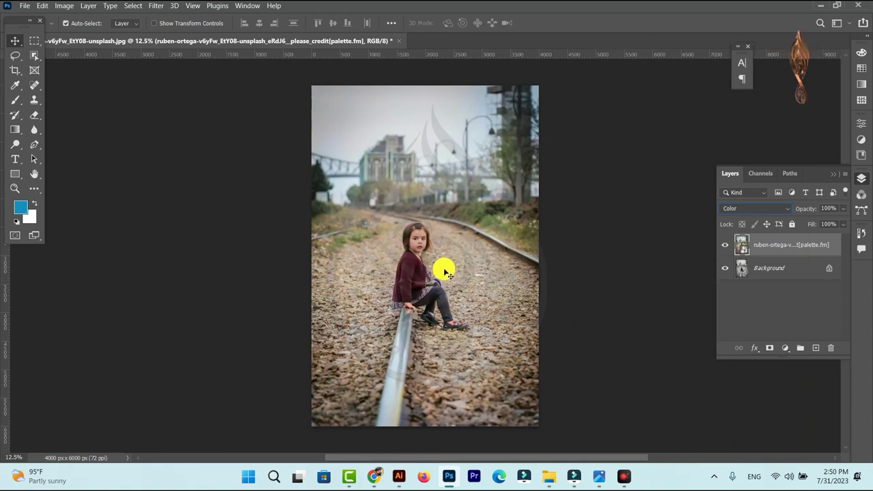
- Subscribe to the Al Suffa Online YouTube channel with all notifications turned on
scroll(410, 239, up, 3)
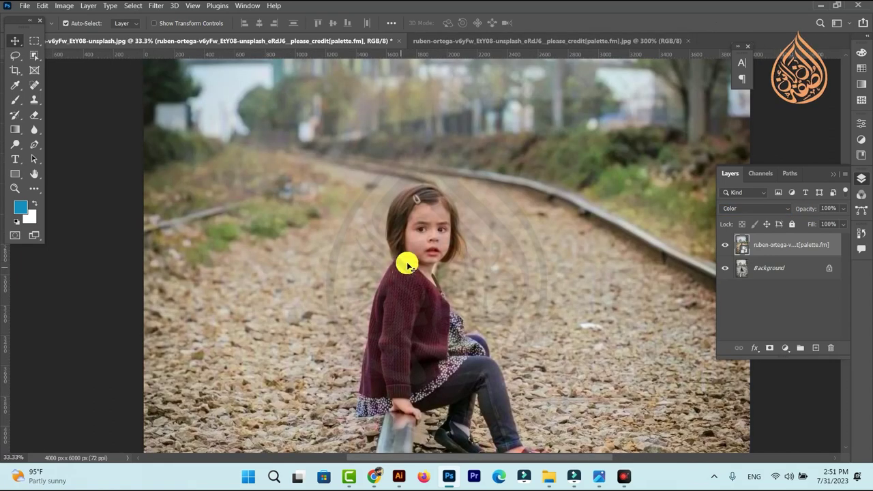
click(491, 41)
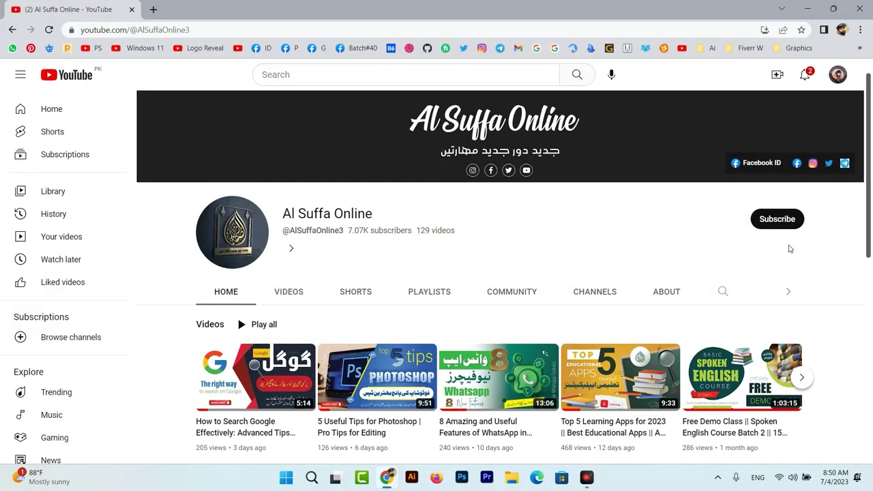
click(782, 229)
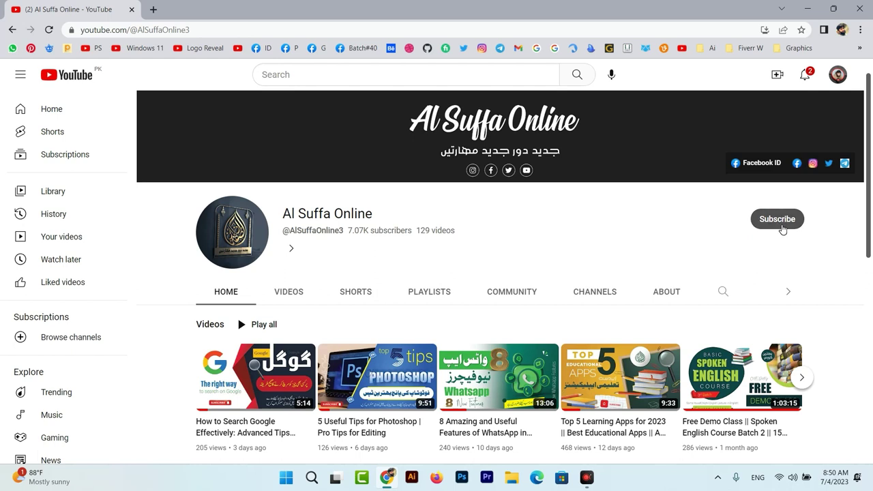
click(735, 225)
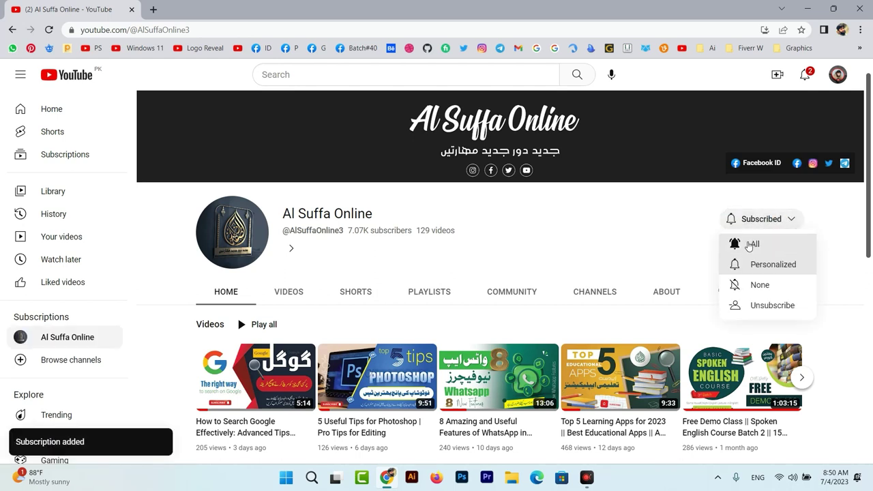